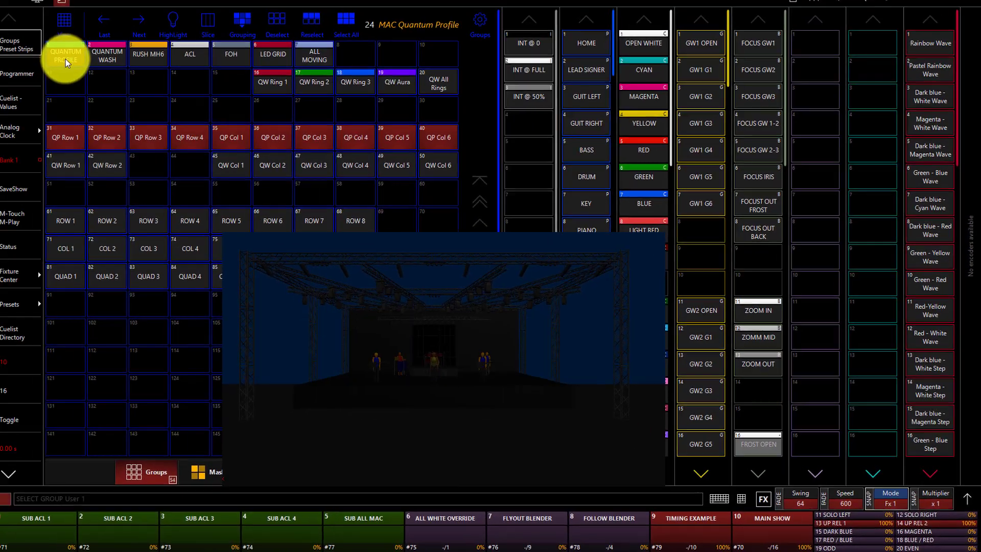
Select the Quantum Profile group and open the FX parameters for its Intensity.
click(66, 62)
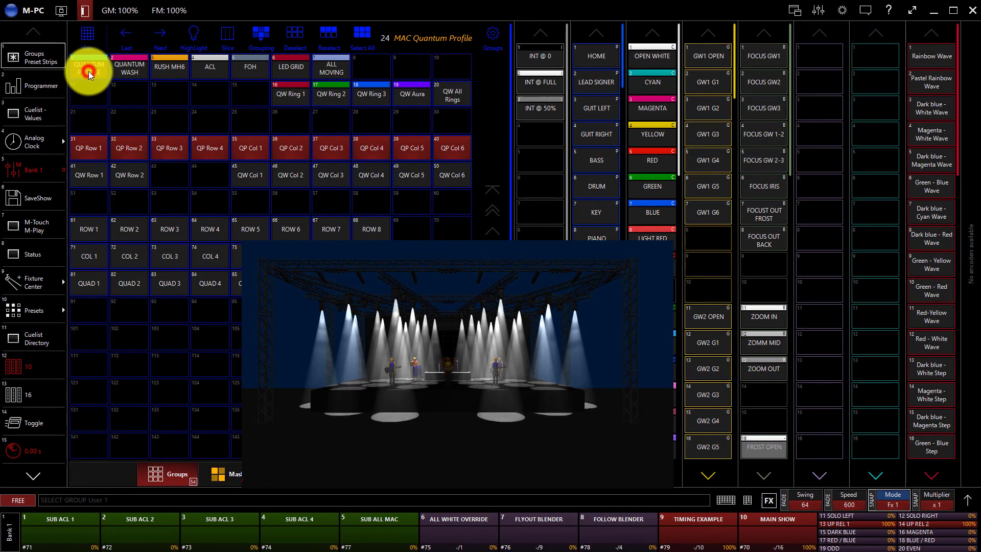
click(67, 63)
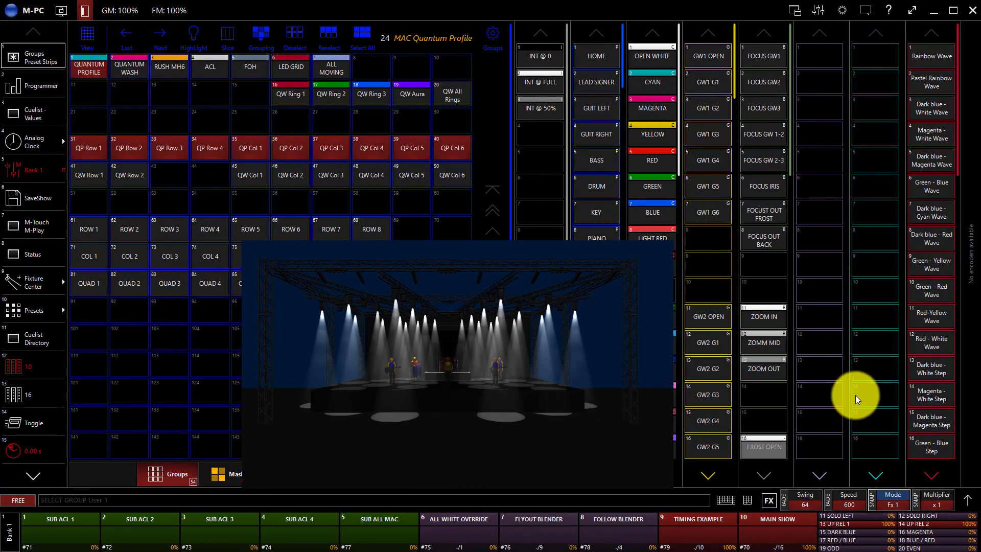
click(969, 501)
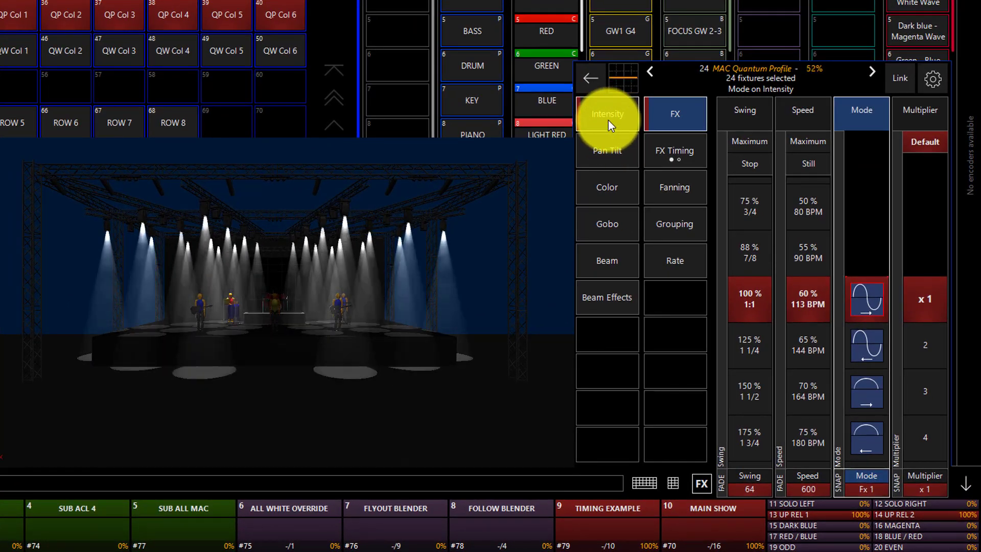
click(608, 120)
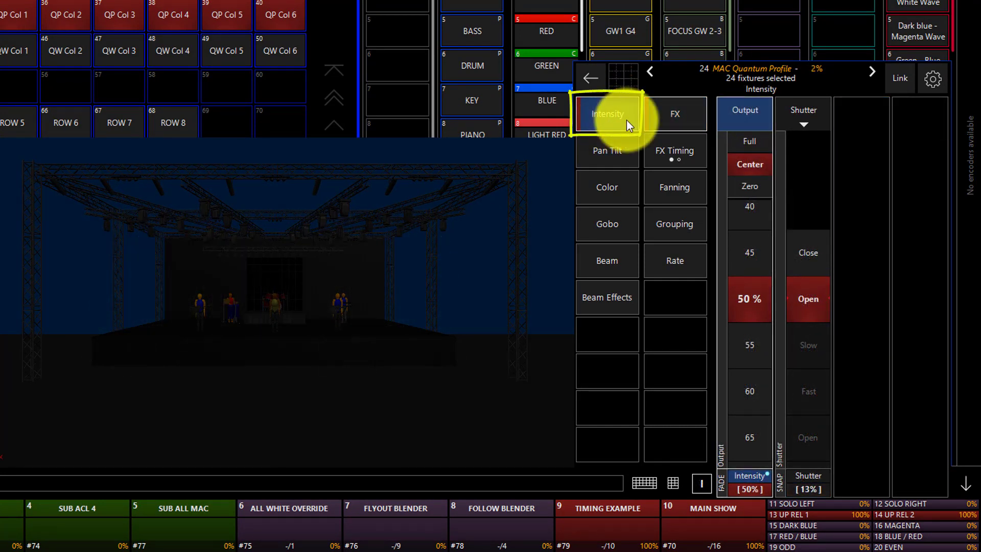
click(667, 120)
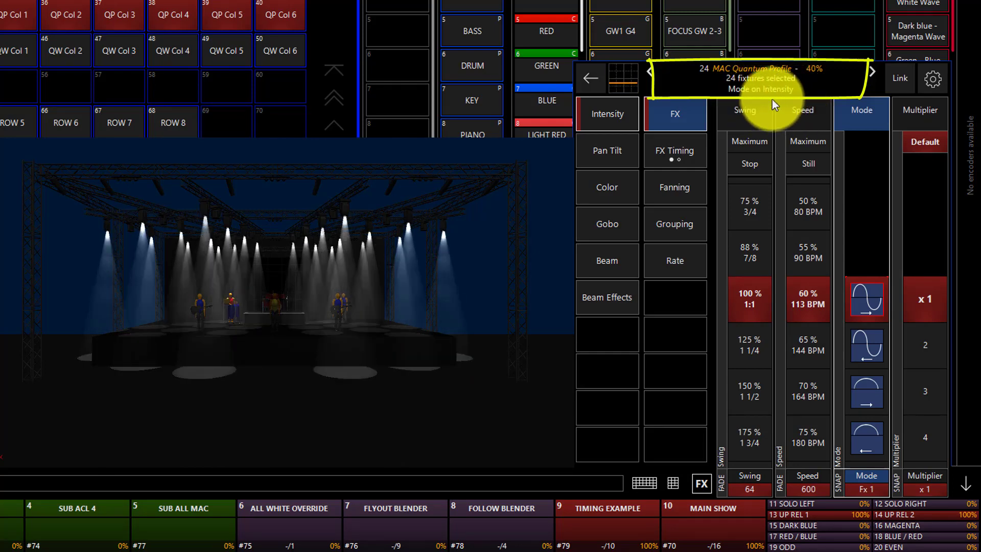
Run the intensity FX swing through its range between Stop and 250 % and leave it at 72.
click(746, 111)
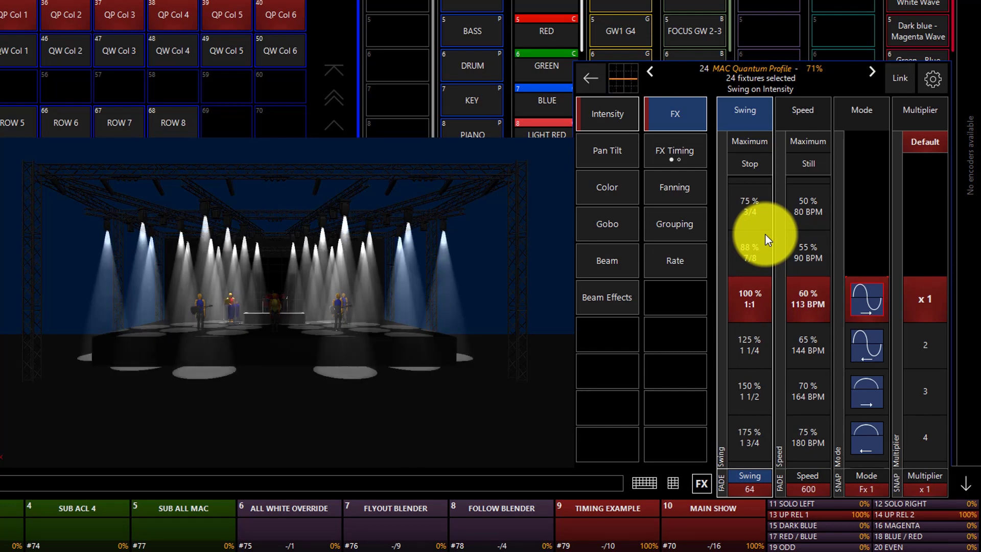
scroll(746, 201, up, 6)
scroll(746, 201, down, 6)
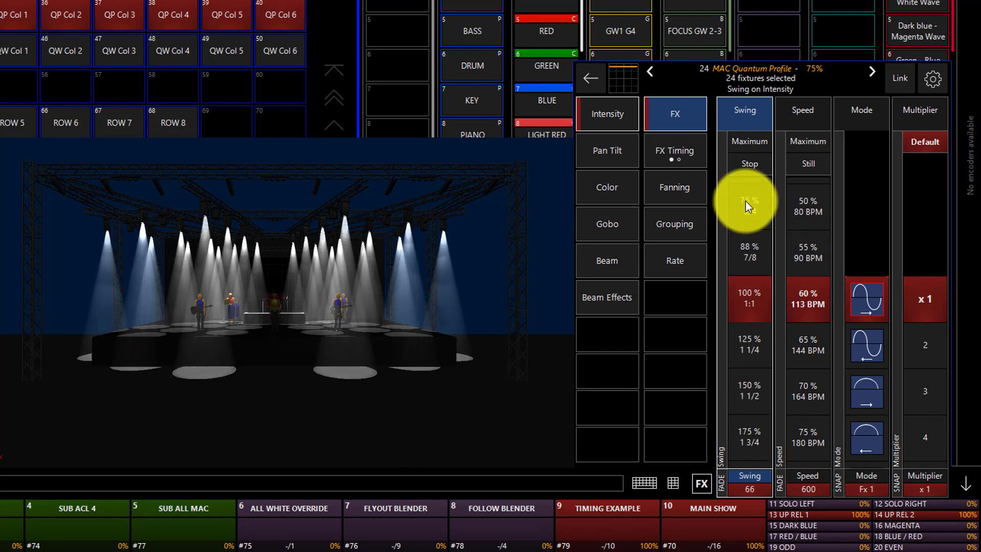
scroll(746, 201, up, 10)
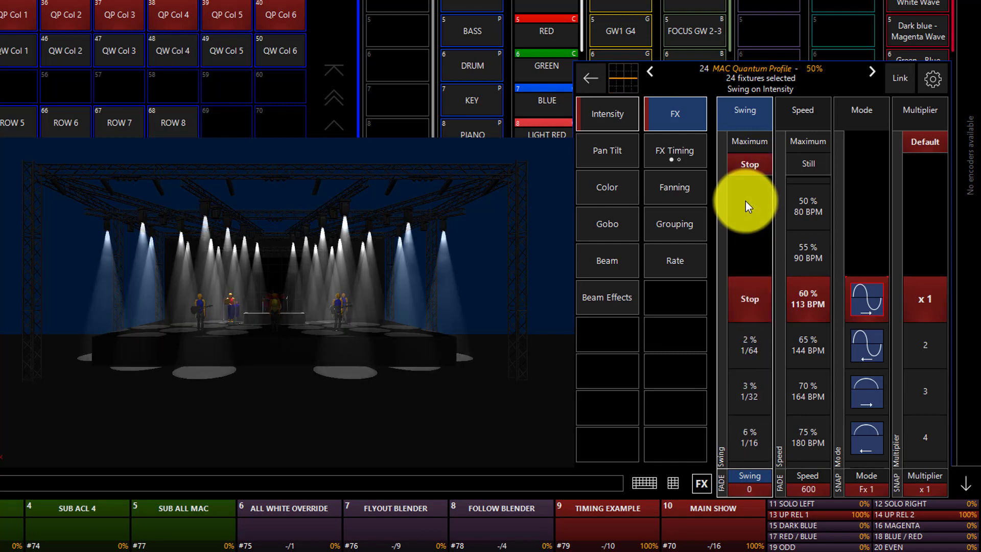
scroll(746, 201, down, 14)
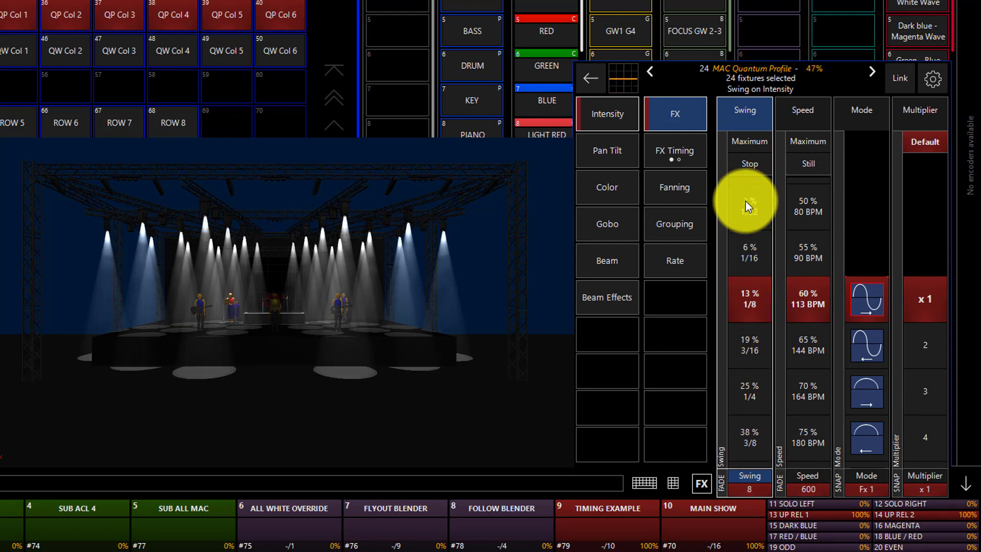
scroll(746, 201, down, 9)
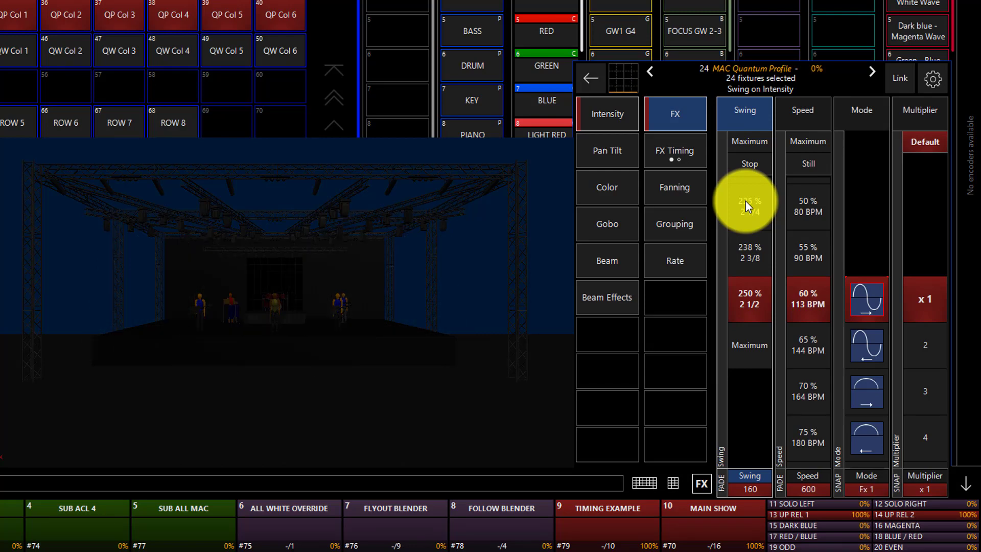
scroll(746, 201, up, 4)
scroll(746, 201, up, 2)
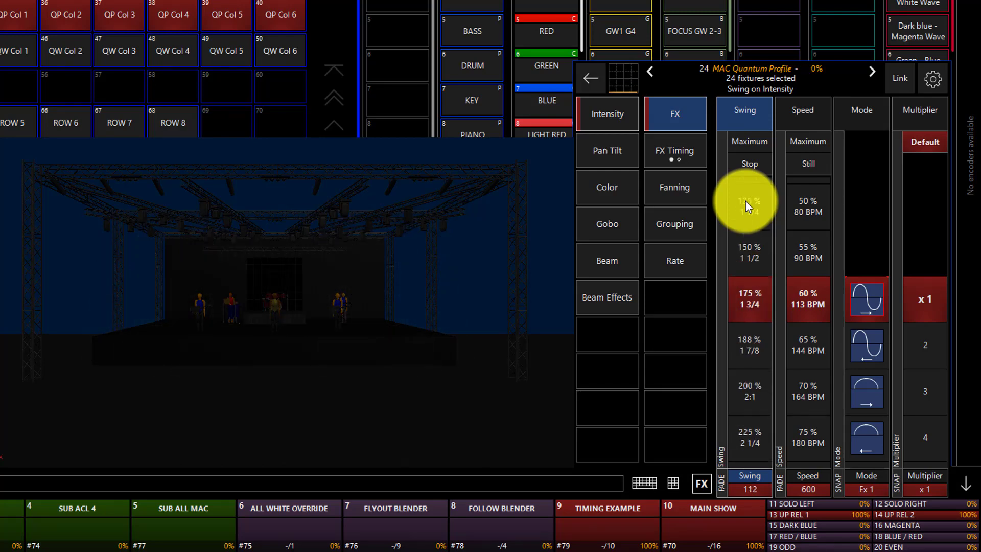
scroll(745, 201, up, 2)
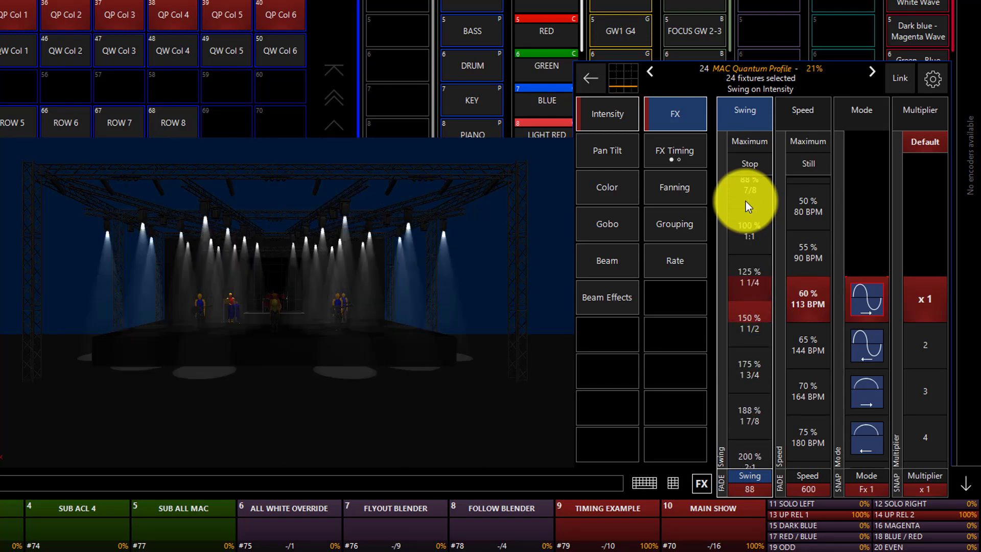
Try the intensity FX modes one after another from Fx 1 up to the square wave Fx 7.
click(812, 105)
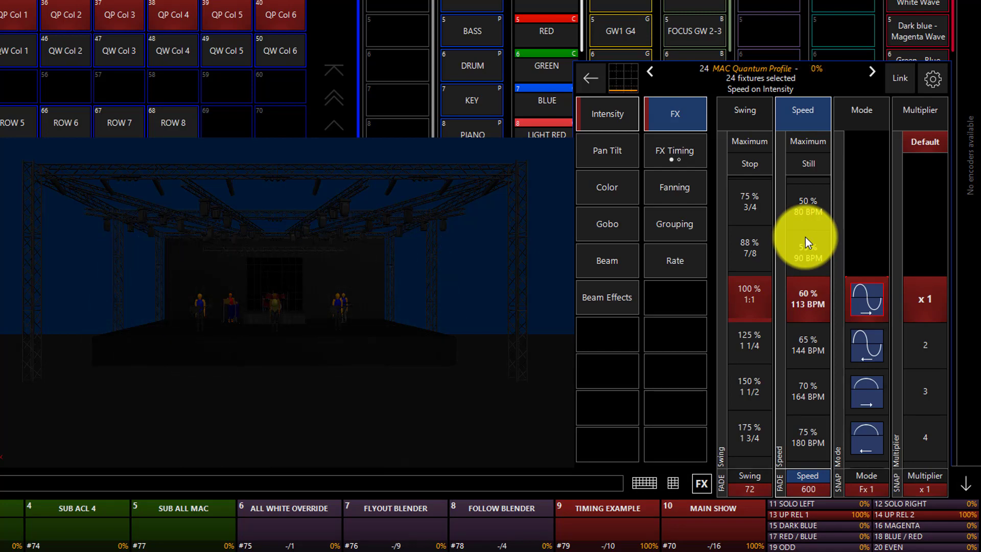
click(866, 120)
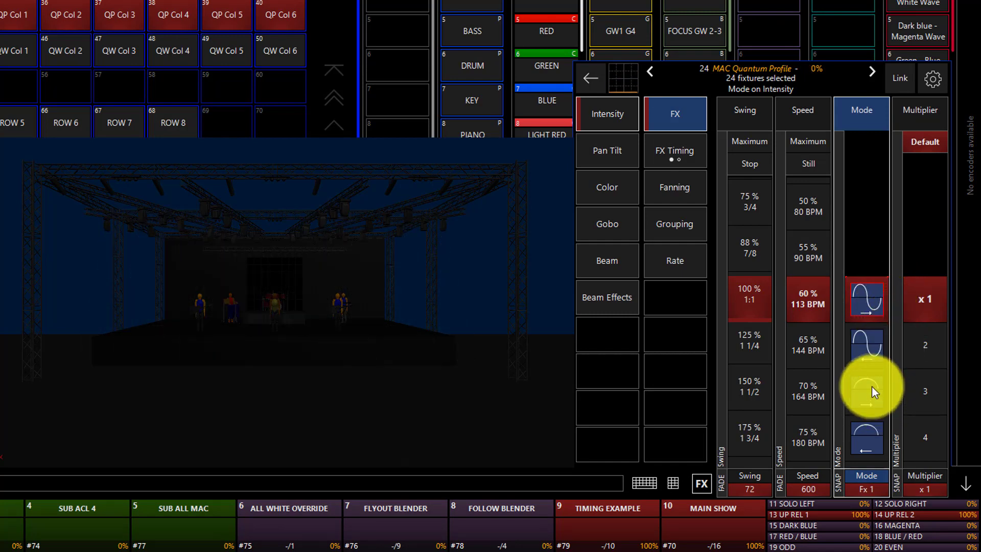
click(876, 352)
click(877, 352)
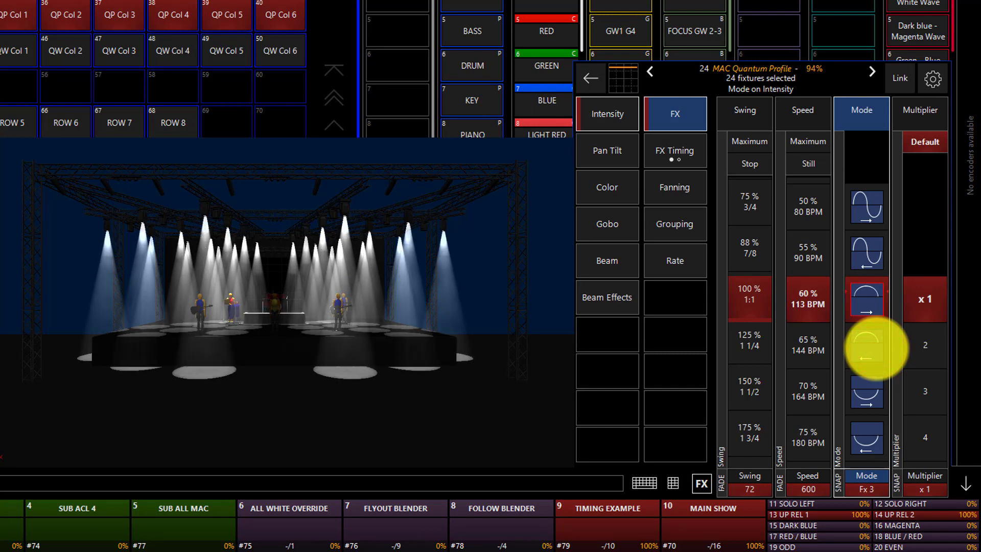
click(878, 349)
click(877, 349)
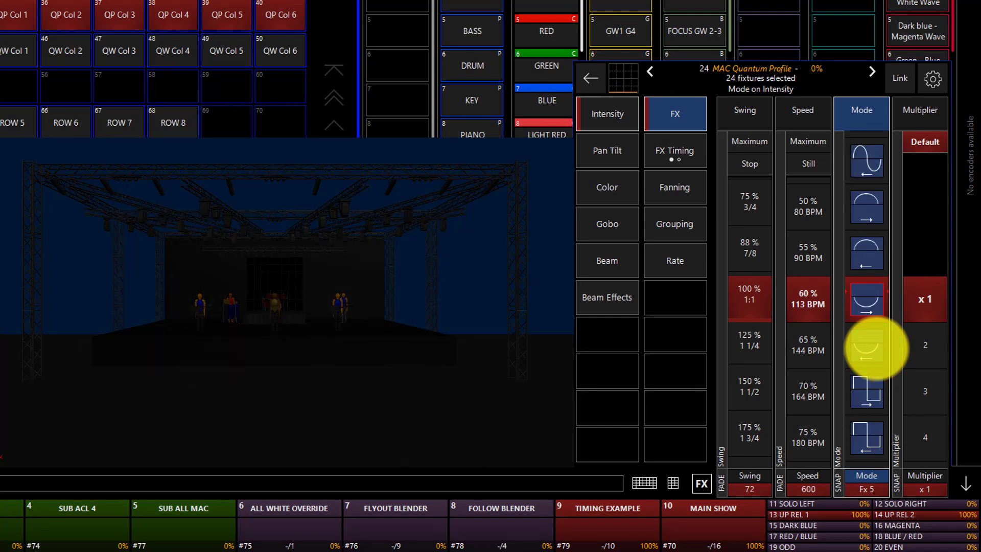
click(877, 349)
click(877, 349)
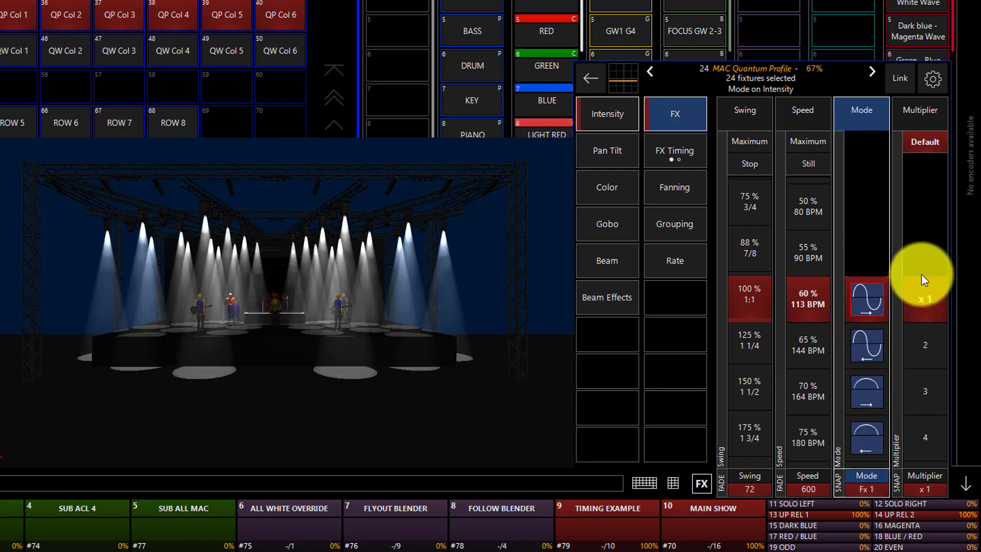
Try a Wave per X of 6 in the Intensity FX timing and switch the wave off again.
click(922, 274)
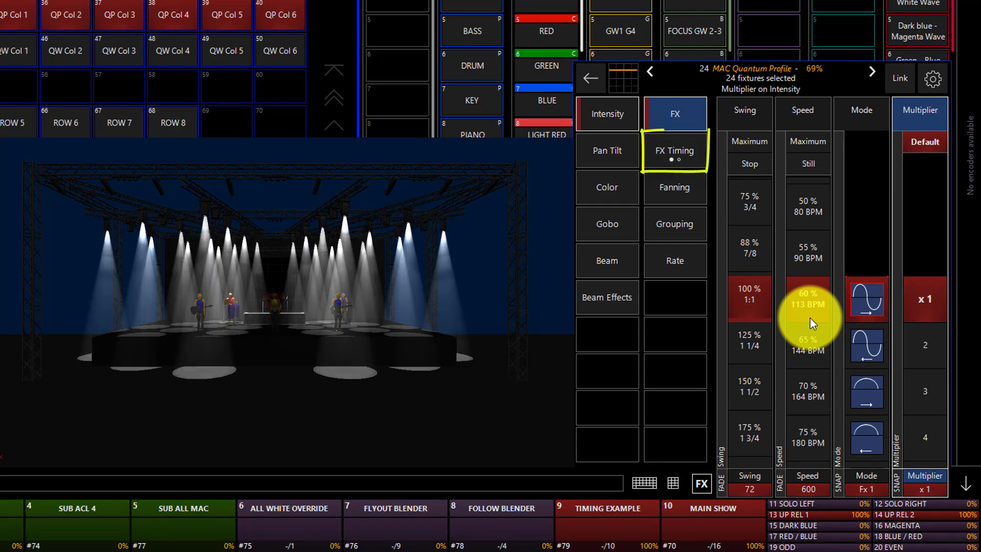
click(688, 166)
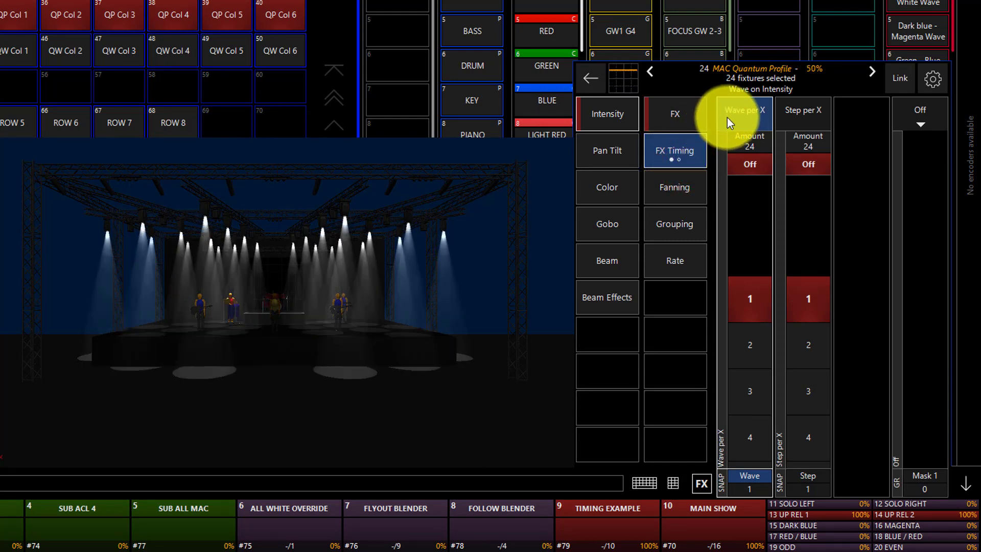
scroll(753, 404, down, 4)
click(753, 404)
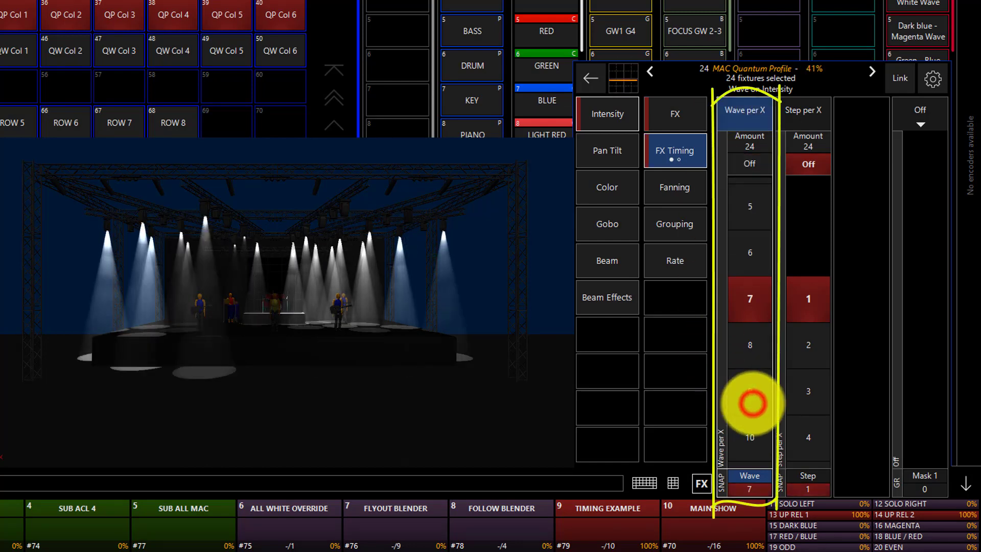
click(760, 271)
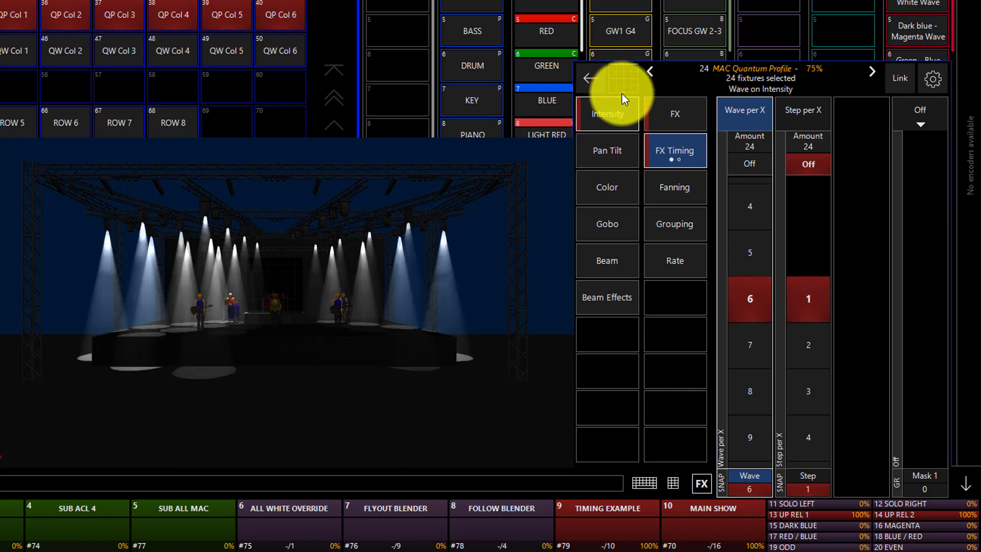
click(669, 113)
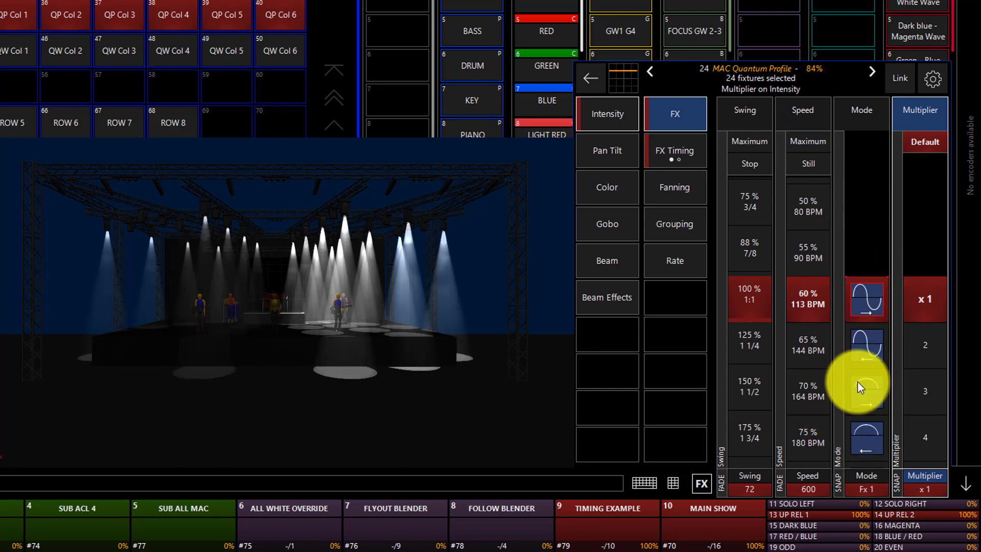
click(694, 141)
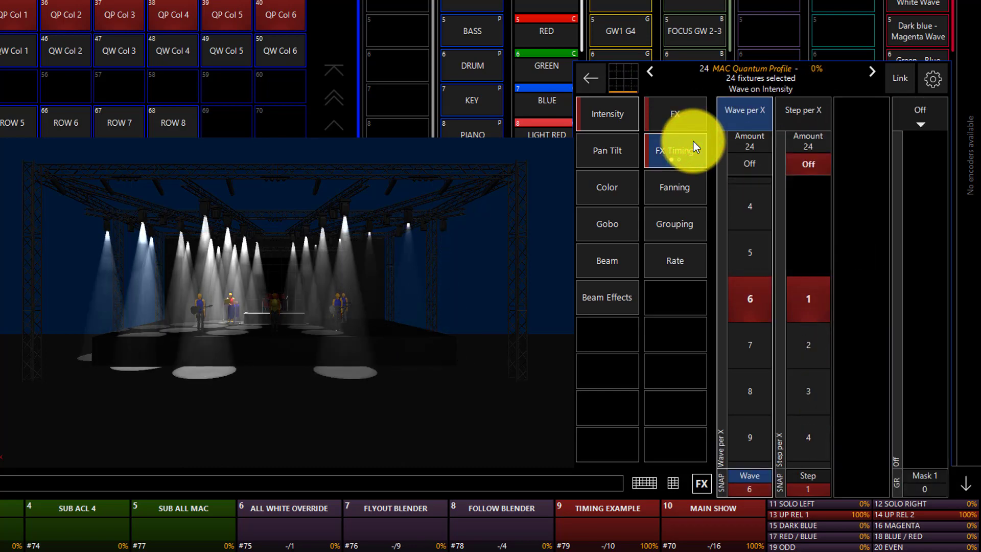
click(740, 160)
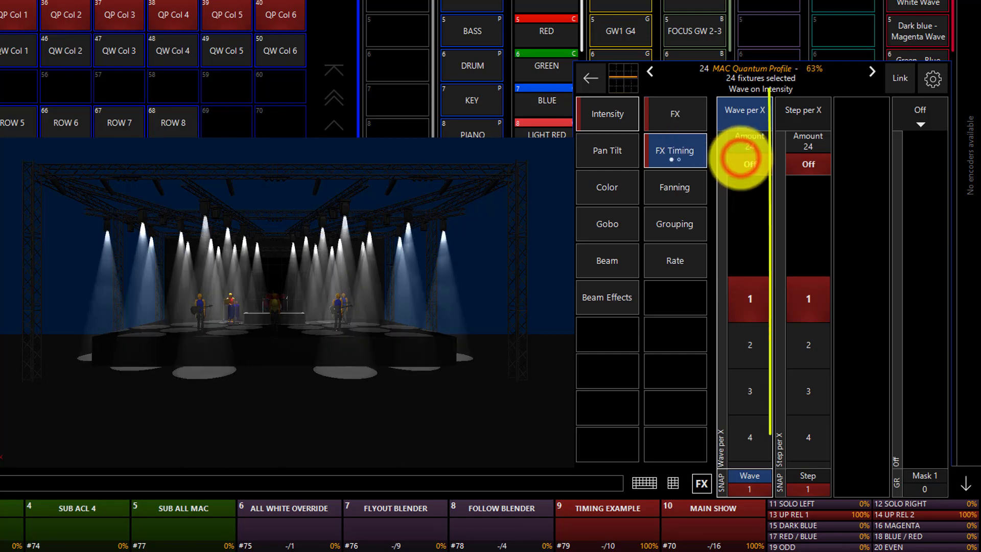
Try a Step per X of 4 on the intensity effect and switch the step off again.
scroll(819, 332, down, 2)
click(819, 332)
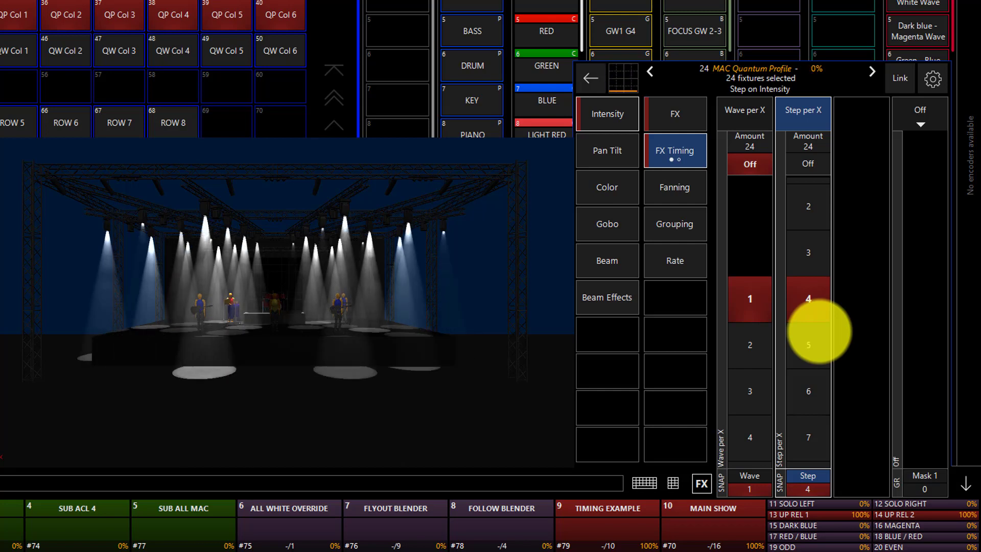
click(818, 168)
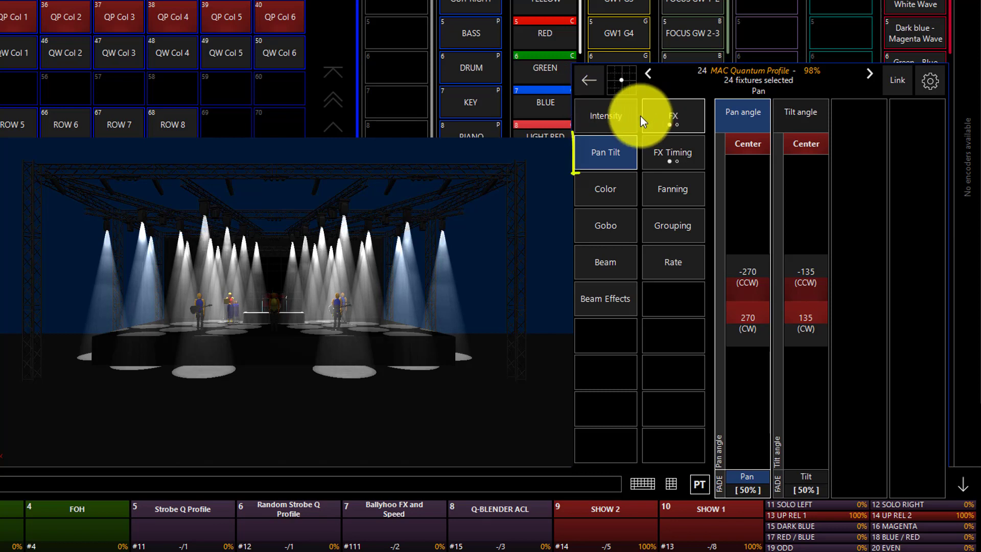
Open the Pan Tilt FX parameters and set Swing Pan to 68 and Swing Tilt to 32.
click(661, 119)
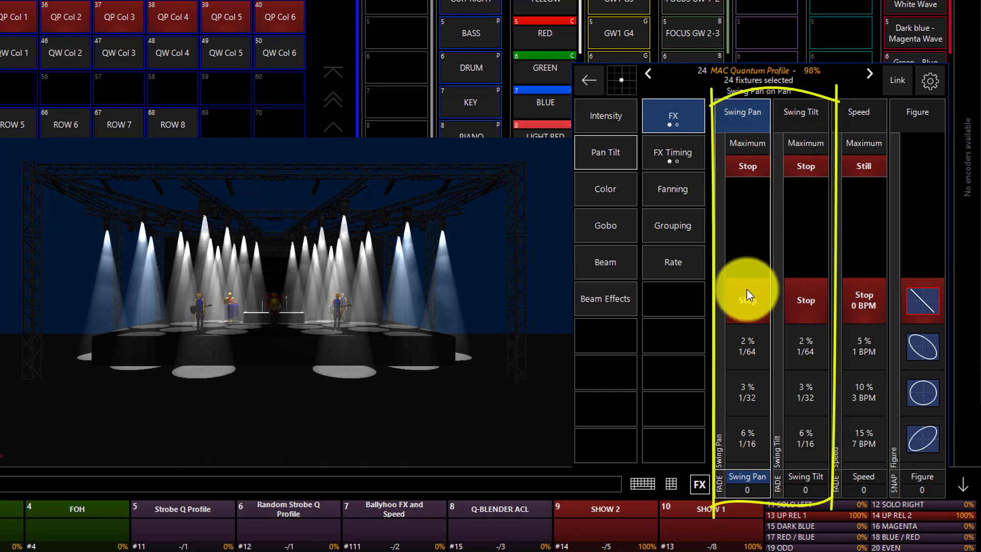
scroll(761, 372, down, 6)
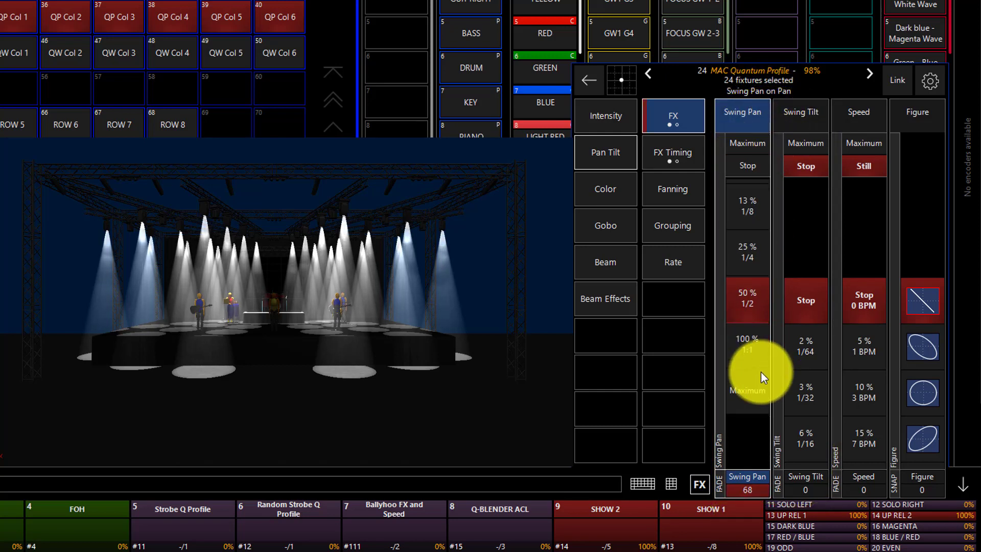
scroll(779, 349, down, 6)
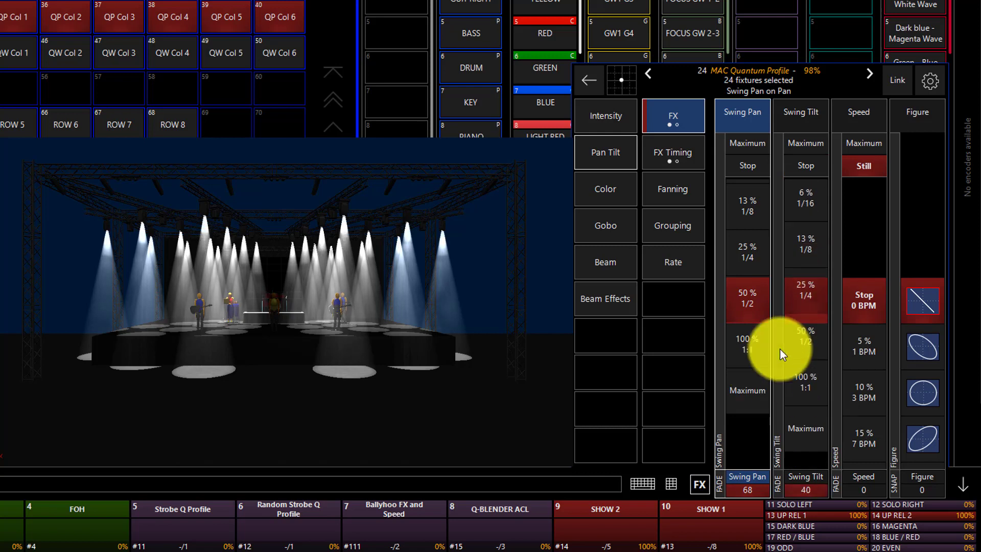
click(810, 292)
scroll(810, 293, up, 1)
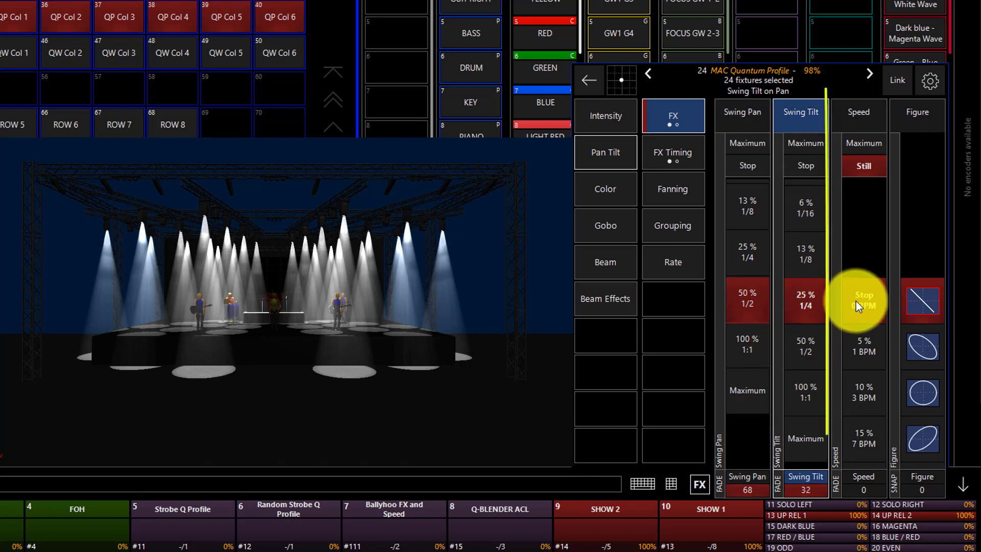
Set the pan/tilt effect's speed to 216, around 20 % (12 BPM).
click(863, 317)
scroll(863, 318, down, 2)
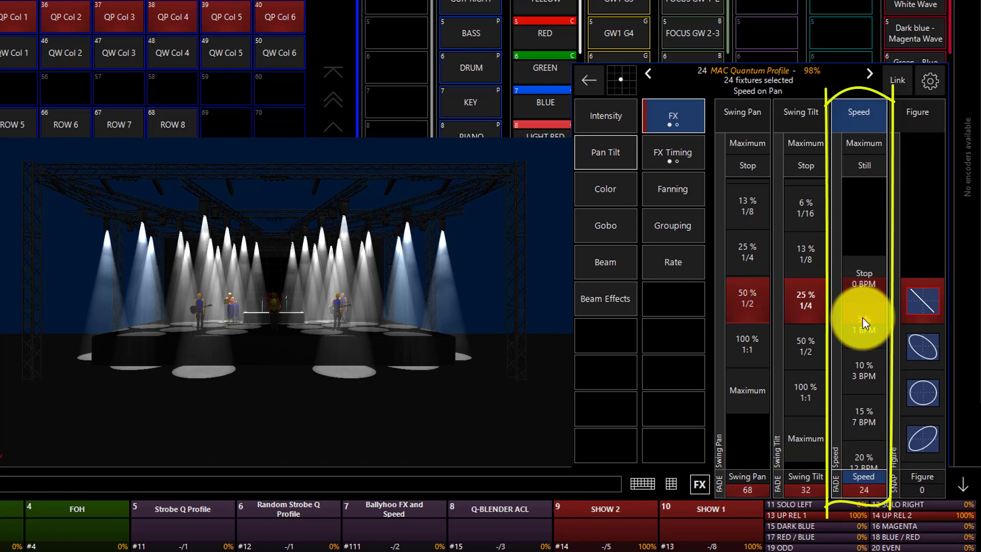
scroll(862, 318, down, 3)
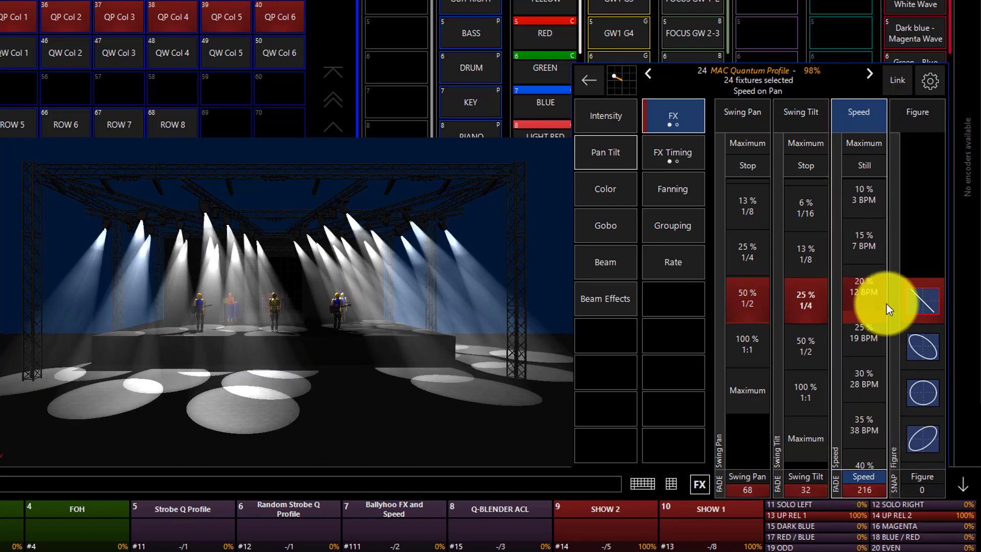
Step the pan/tilt effect's figure through the ellipse and circle to the tilted ellipse, figure 3.
click(921, 127)
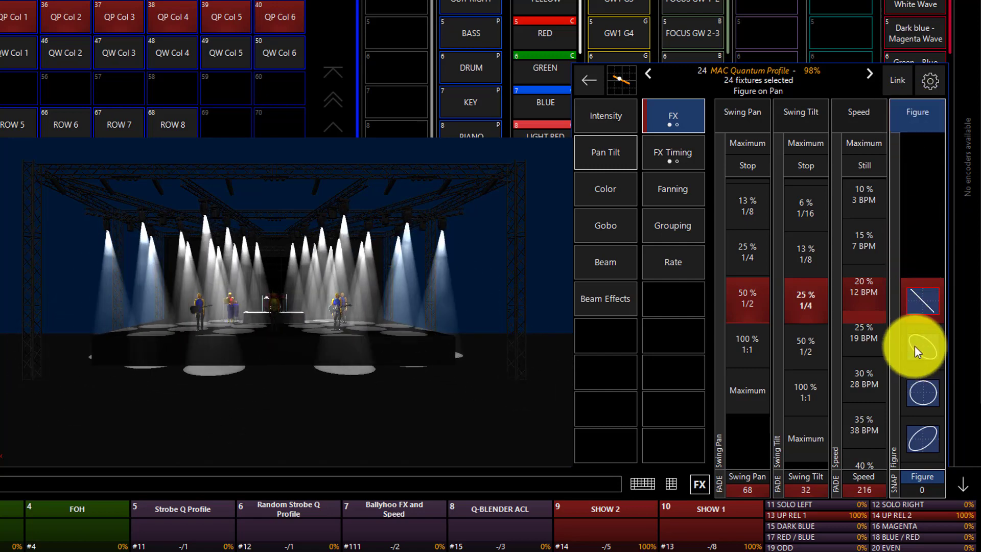
click(915, 346)
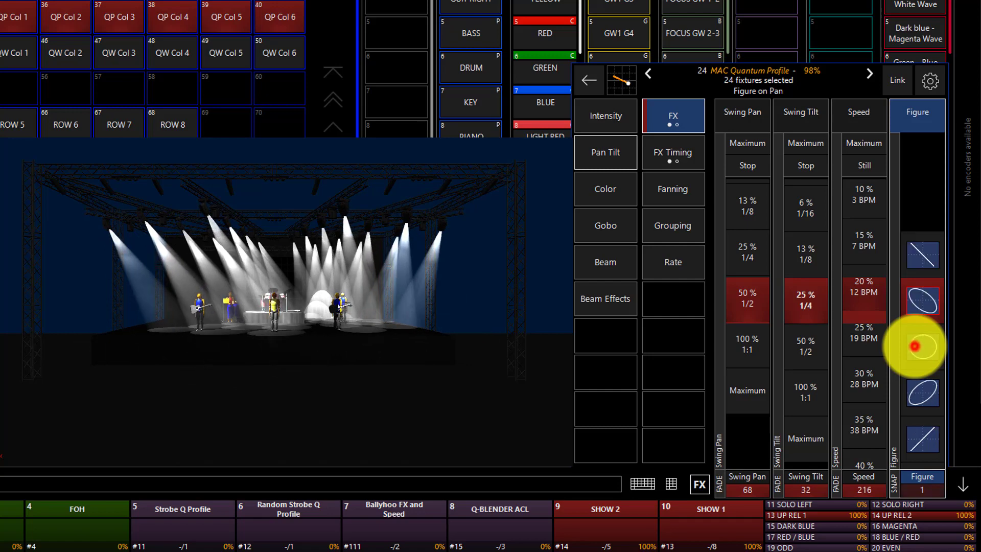
click(915, 346)
click(914, 346)
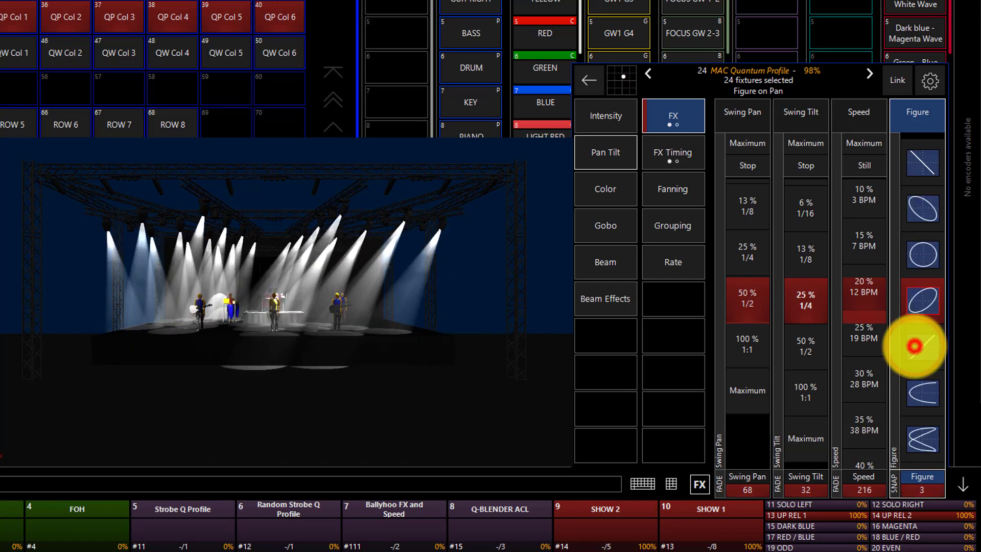
Step the pan/tilt effect's figure past the diagonal line and open curves to the crossed double-loop shape, figure 7.
click(914, 346)
click(914, 346)
click(915, 346)
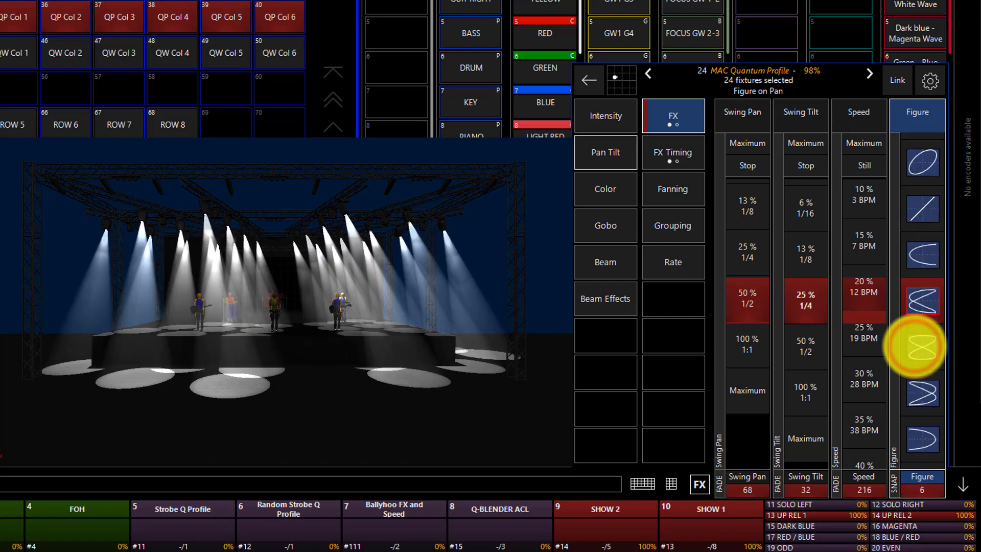
click(914, 346)
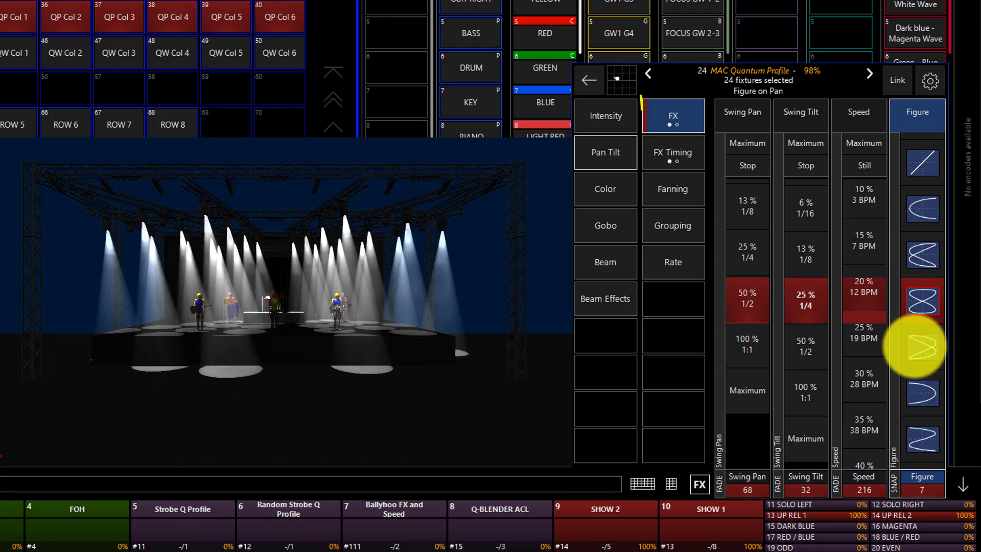
Look over the pan/tilt effect's Mode, Multiplier and Rotate parameters and its Wave per X and Step per X timing, and return to the figure parameters.
click(706, 111)
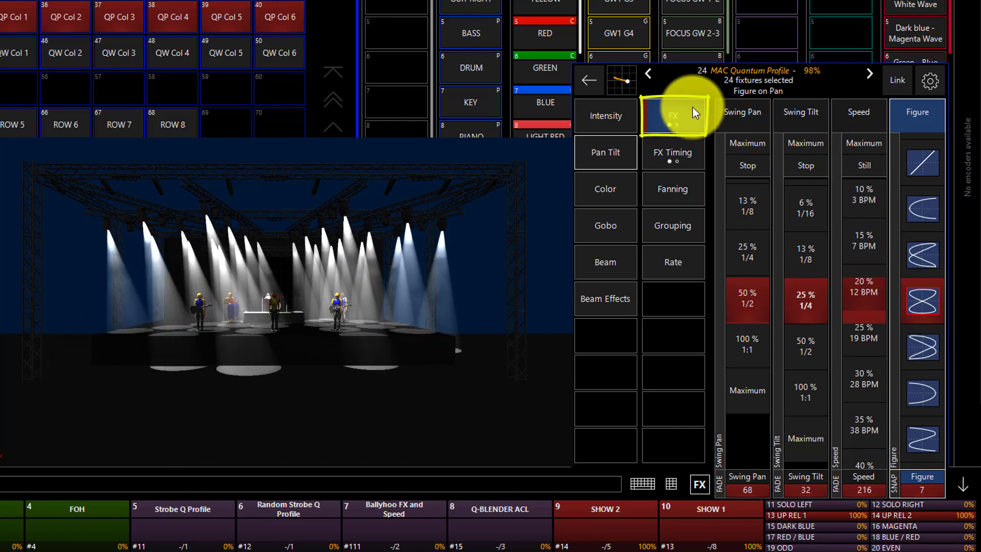
click(693, 107)
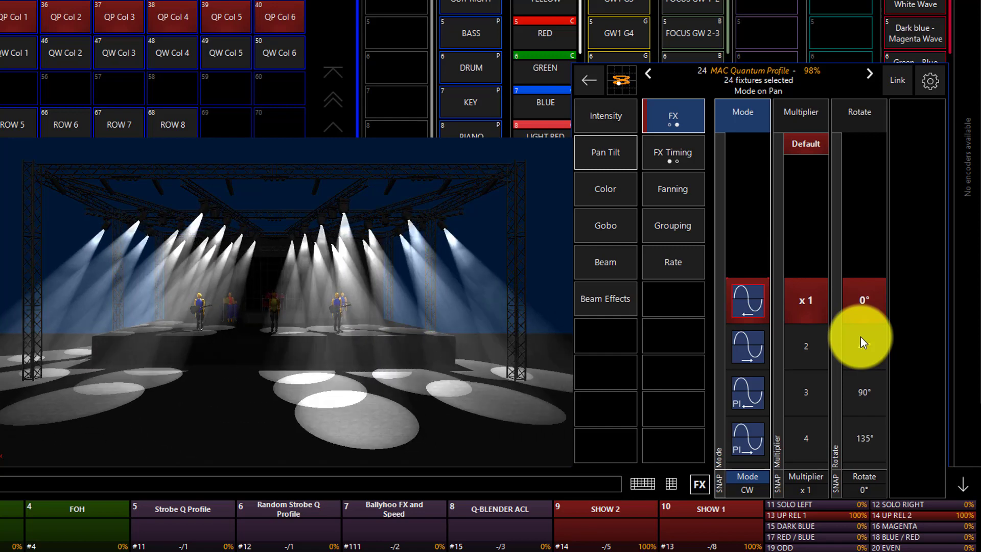
click(653, 147)
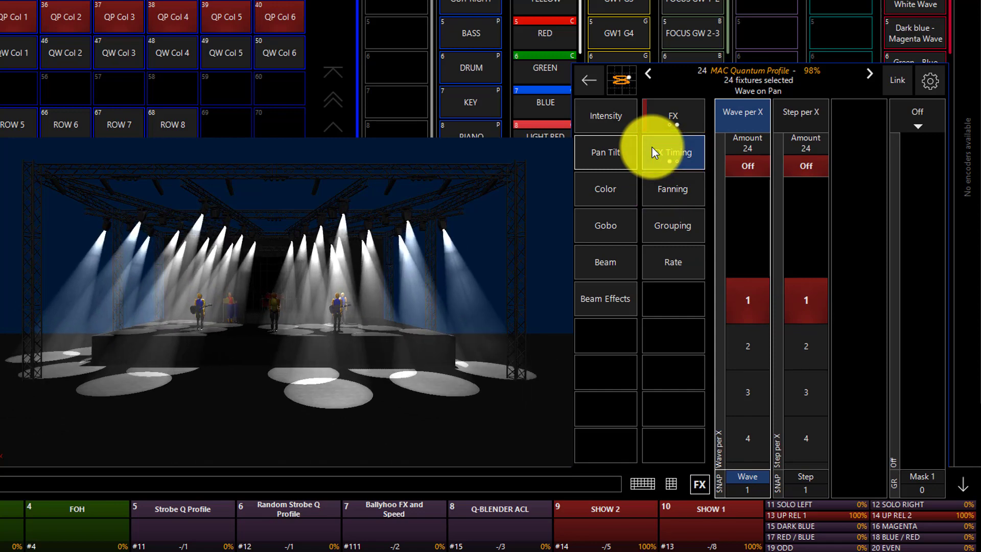
click(680, 108)
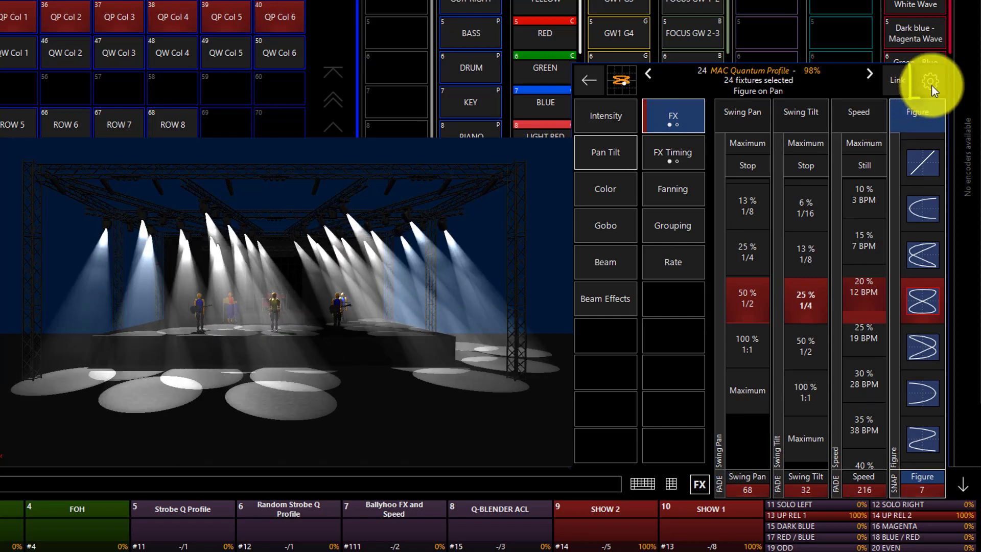
Switch off the P/T Combo option in the encoder settings to control the pan and tilt effects separately.
click(931, 83)
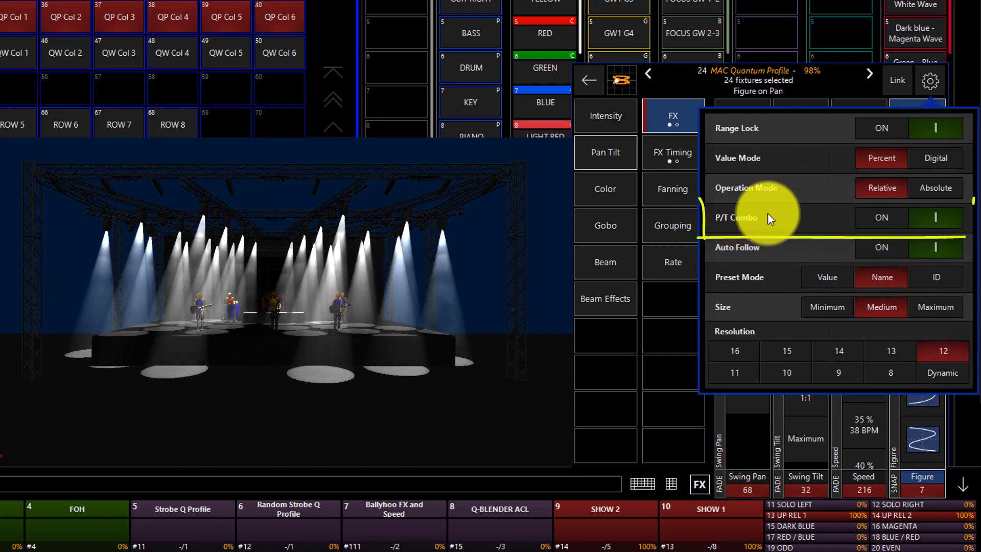
click(884, 211)
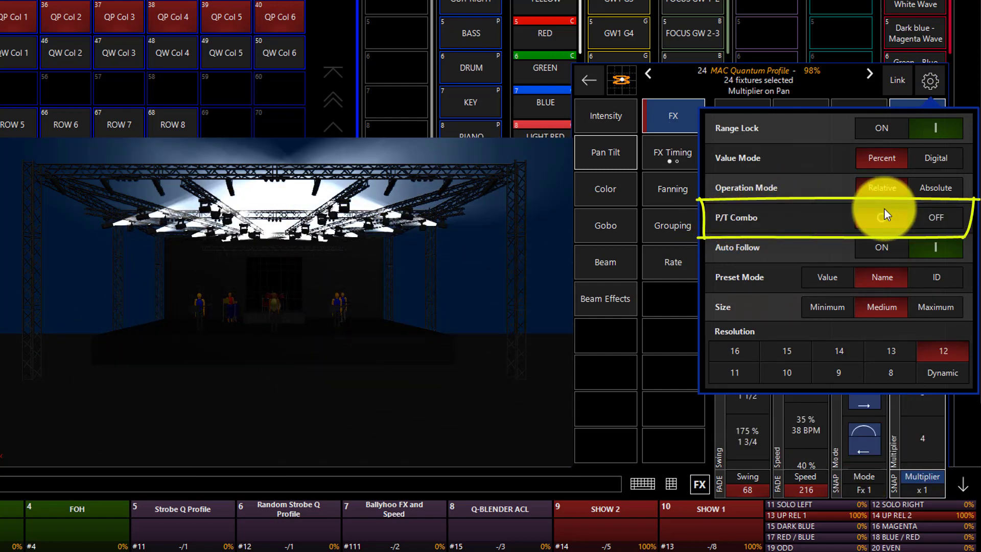